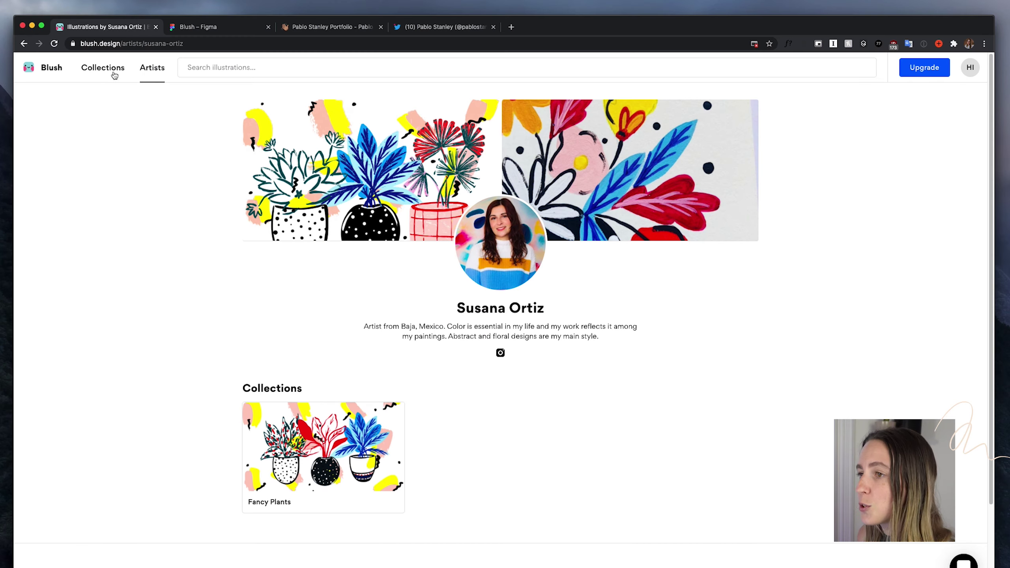
Browse the Blush artists list and then all illustration collections.
{"action": "left_click", "coordinate": [157, 76]}
{"action": "scroll", "coordinate": [360, 294], "scroll_direction": "down", "scroll_amount": 5}
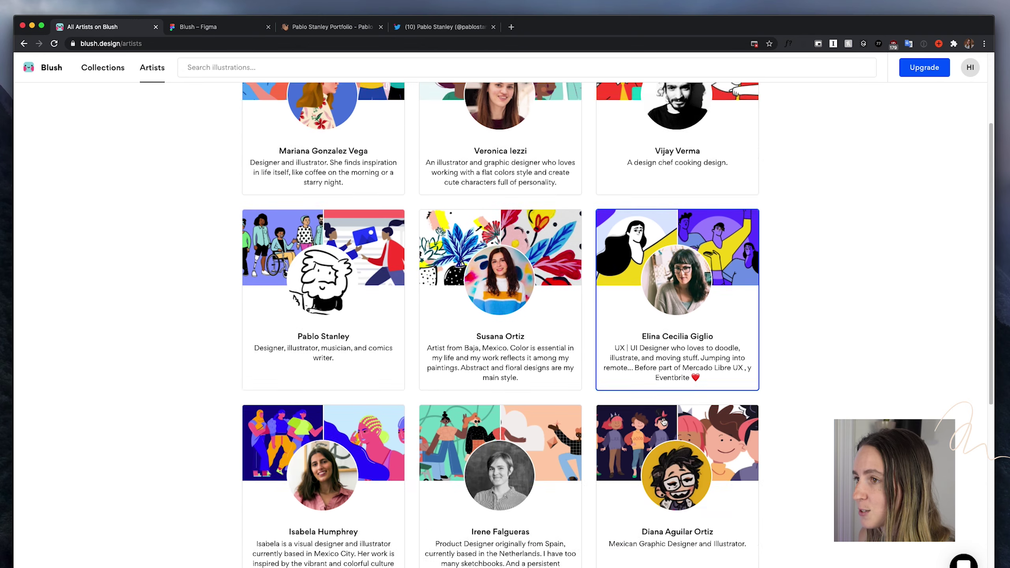
{"action": "left_click", "coordinate": [115, 79]}
{"action": "scroll", "coordinate": [808, 428], "scroll_direction": "down", "scroll_amount": 4}
{"action": "scroll", "coordinate": [808, 428], "scroll_direction": "down", "scroll_amount": 5}
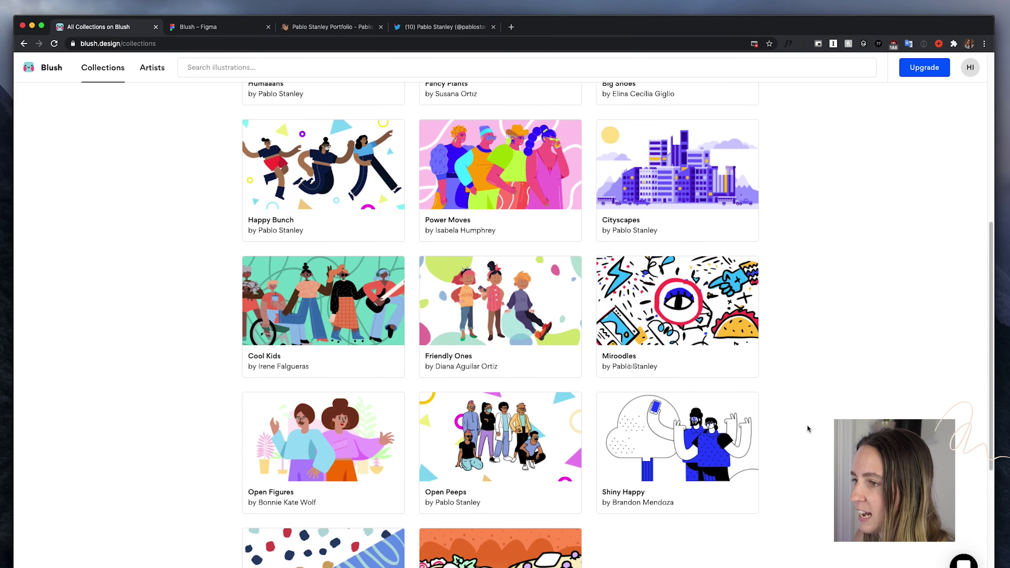
Open the Cool Kids collection and scroll through its illustrations.
{"action": "left_click", "coordinate": [324, 250]}
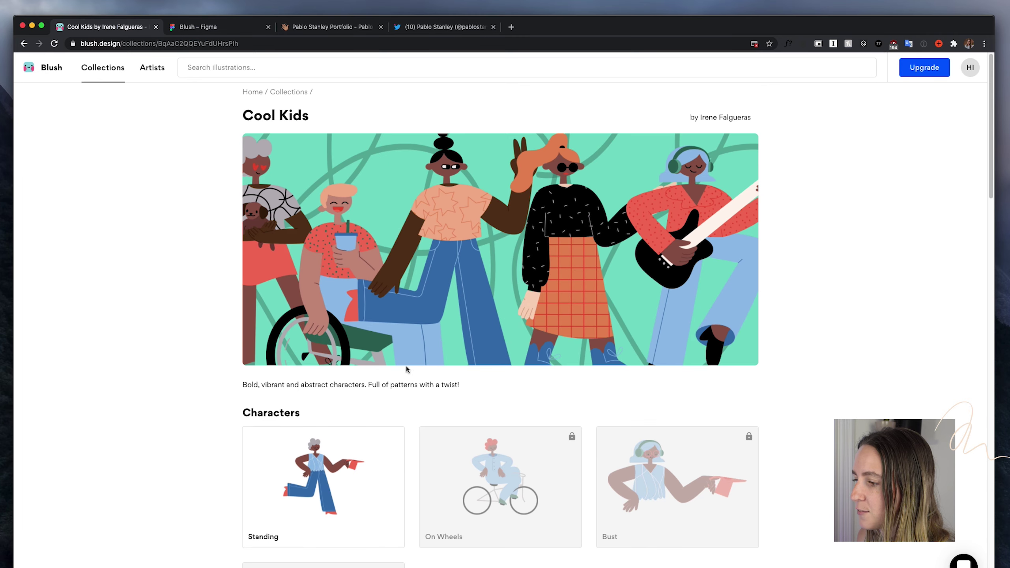
{"action": "scroll", "coordinate": [738, 376], "scroll_direction": "down", "scroll_amount": 3}
{"action": "scroll", "coordinate": [824, 365], "scroll_direction": "down", "scroll_amount": 12}
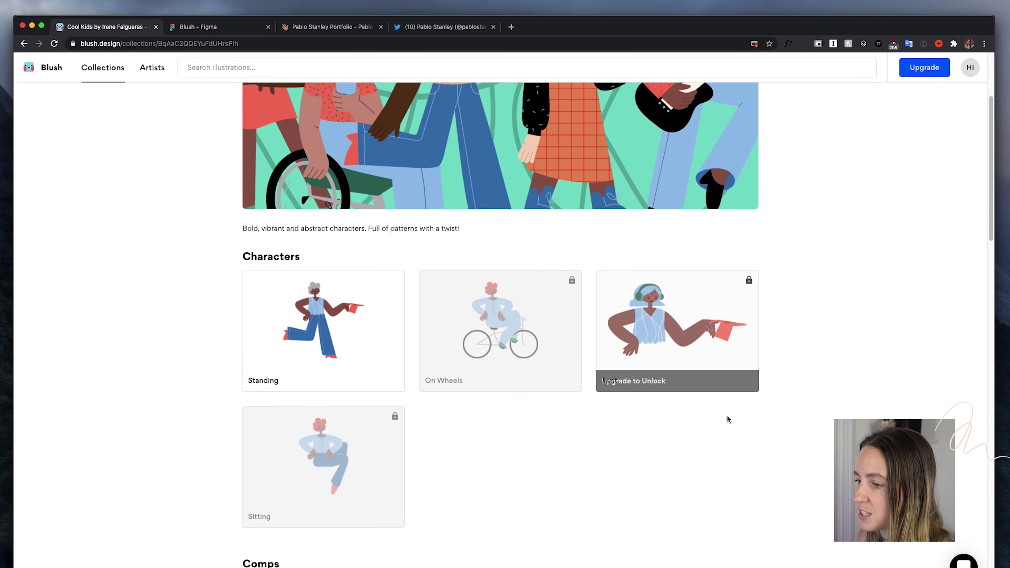
{"action": "scroll", "coordinate": [795, 423], "scroll_direction": "down", "scroll_amount": 5}
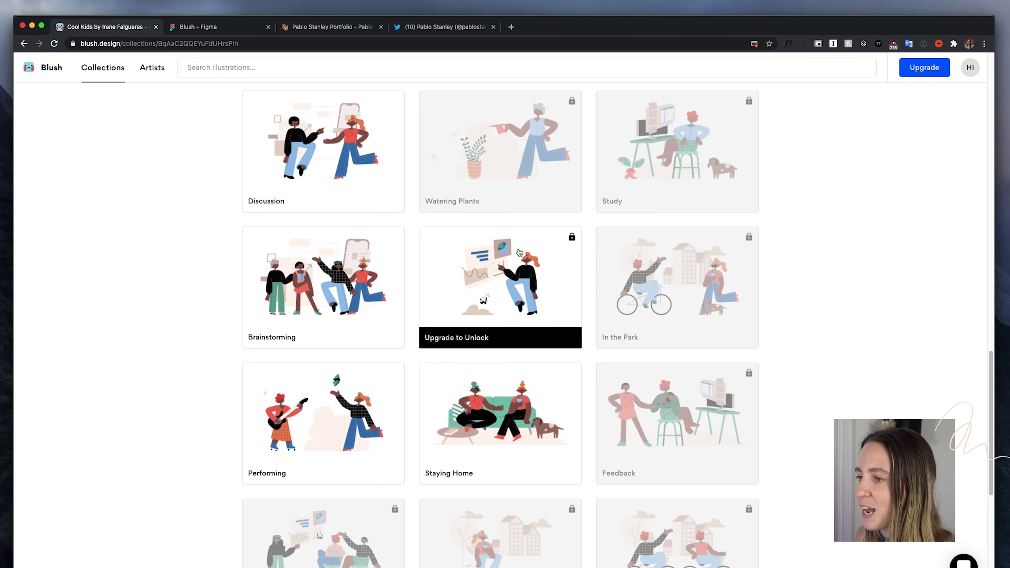
{"action": "scroll", "coordinate": [519, 253], "scroll_direction": "up", "scroll_amount": 15}
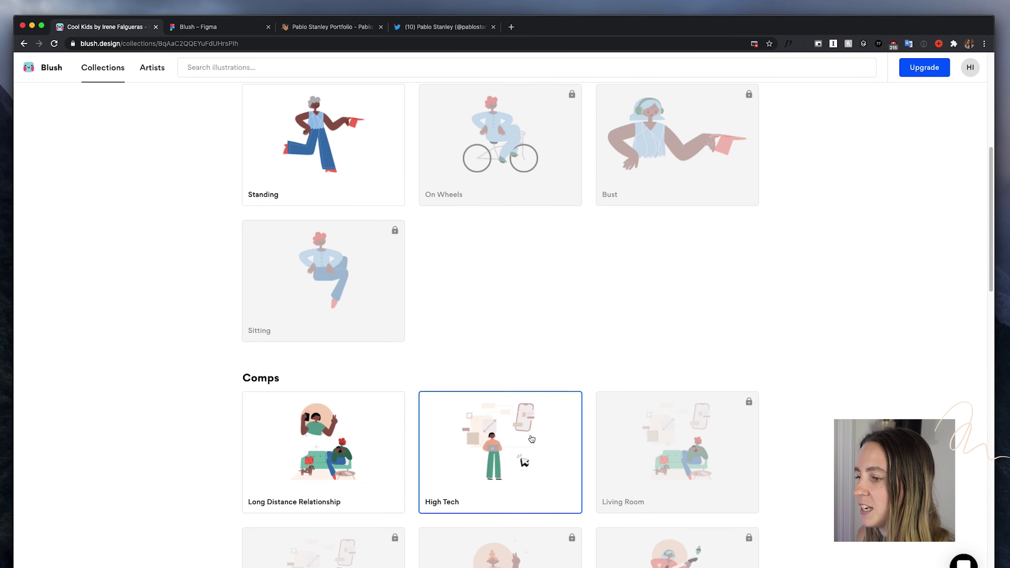
{"action": "scroll", "coordinate": [523, 322], "scroll_direction": "up", "scroll_amount": 6}
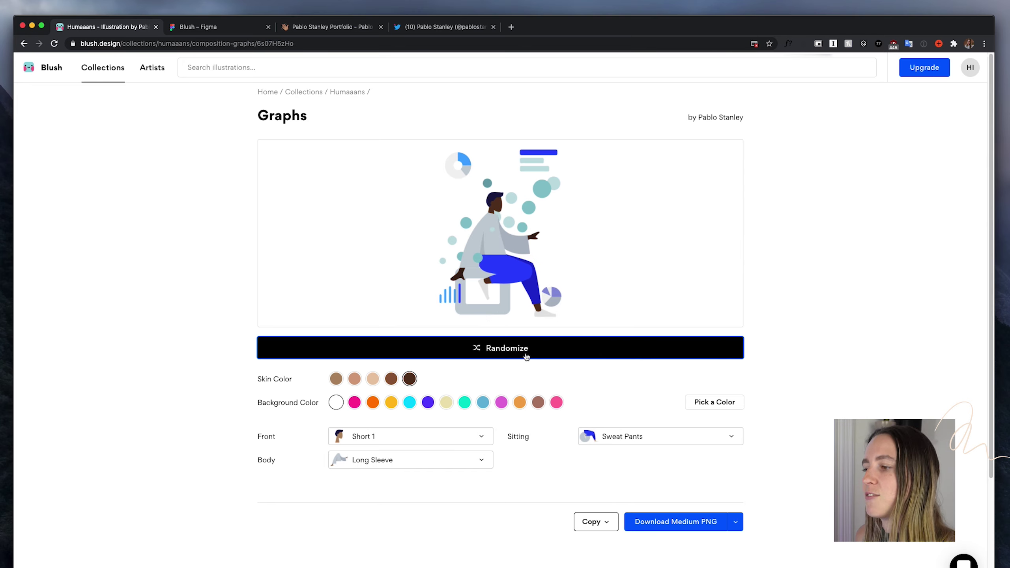
Randomize the Graphs figure, give it a purple #5b3dff background and the Hijab 1 head.
{"action": "left_click", "coordinate": [526, 356]}
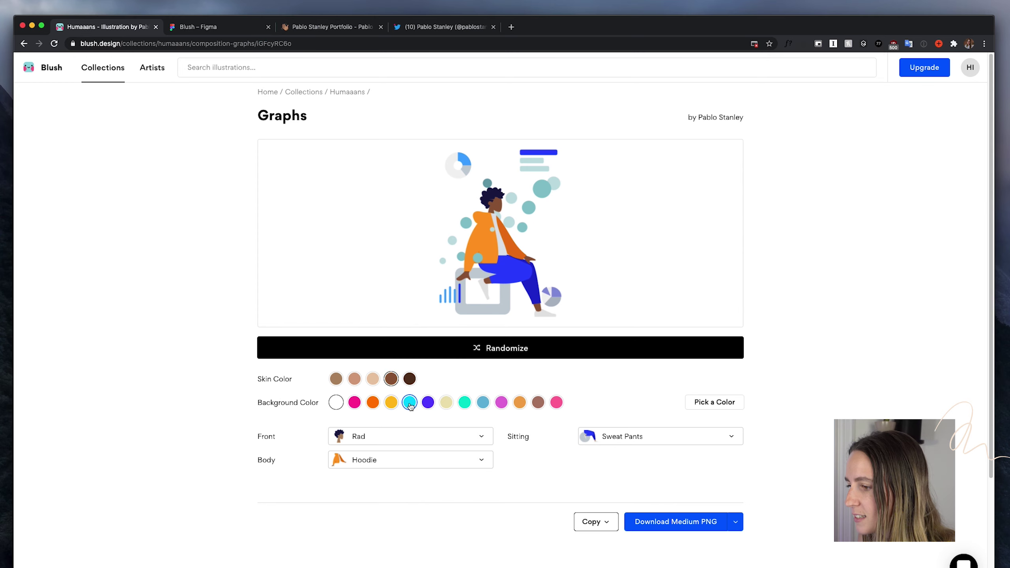
{"action": "left_click", "coordinate": [428, 403]}
{"action": "left_click", "coordinate": [484, 440]}
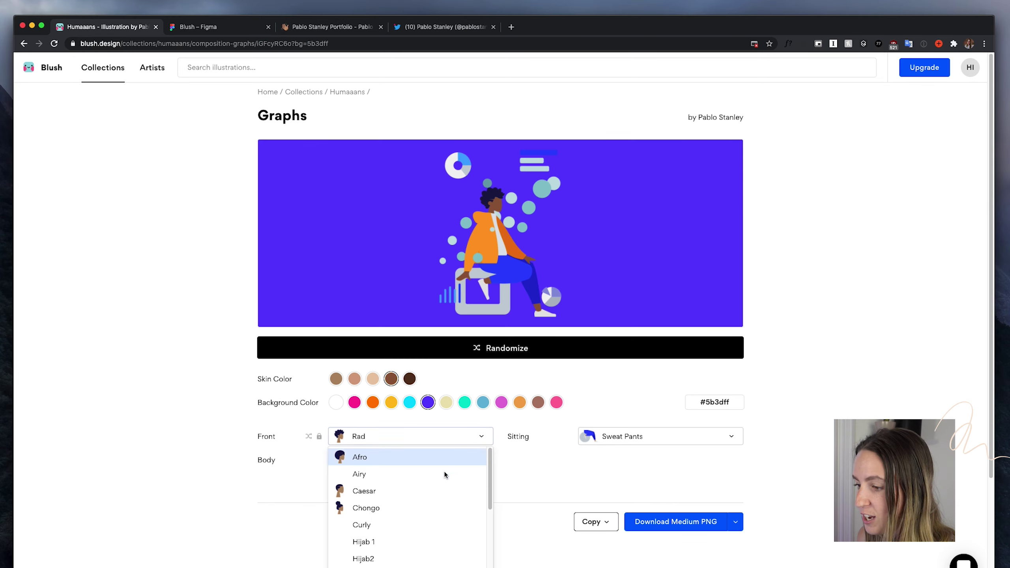
{"action": "scroll", "coordinate": [445, 475], "scroll_direction": "down", "scroll_amount": 3}
{"action": "left_click", "coordinate": [432, 492]}
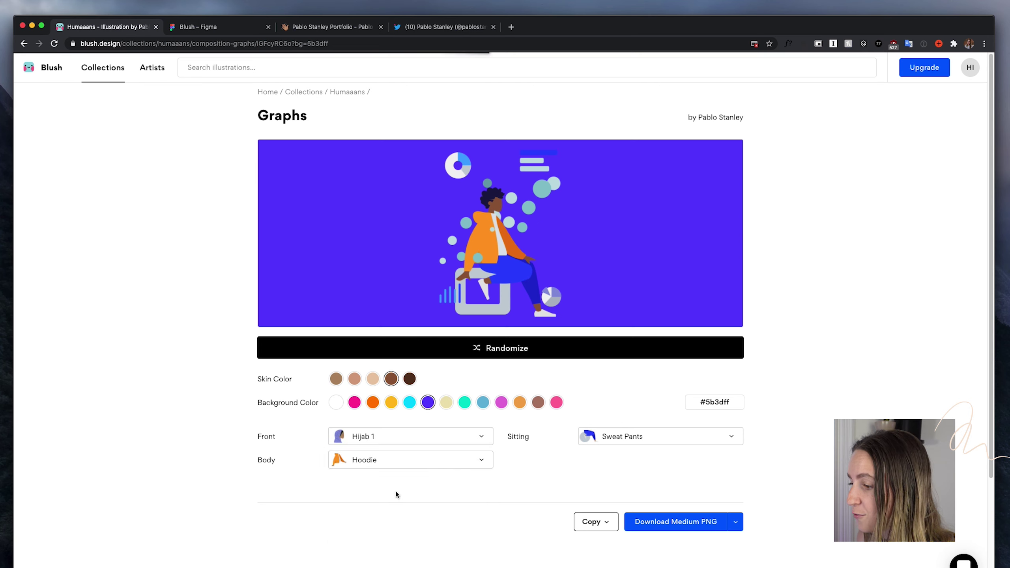
Dress the figure in Long Sleeve and Skinny Jeans 1, then download as medium PNG.
{"action": "left_click", "coordinate": [398, 460]}
{"action": "left_click", "coordinate": [405, 525]}
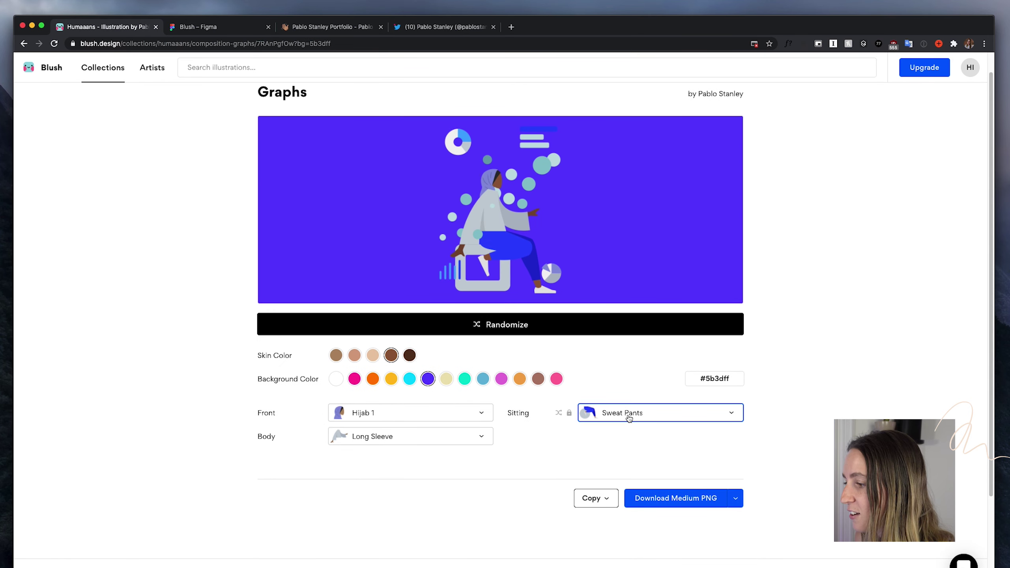
{"action": "left_click", "coordinate": [628, 418]}
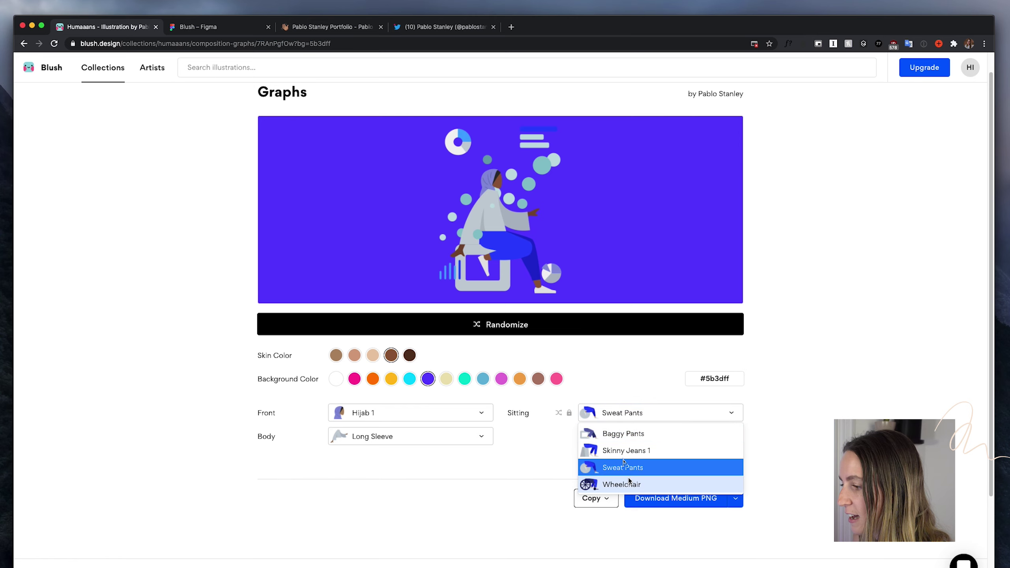
{"action": "left_click", "coordinate": [620, 433]}
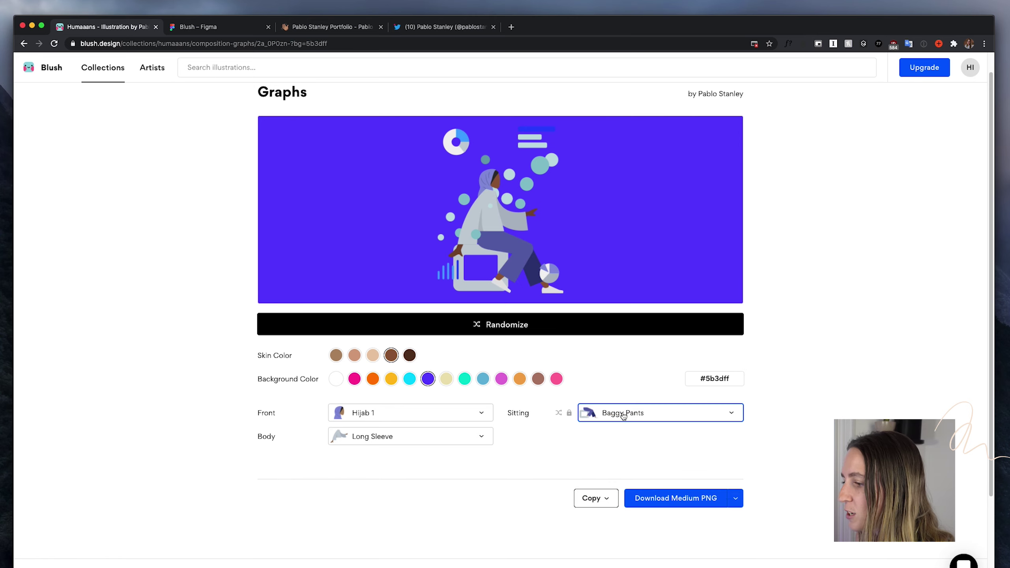
{"action": "left_click", "coordinate": [623, 415]}
{"action": "left_click", "coordinate": [623, 447]}
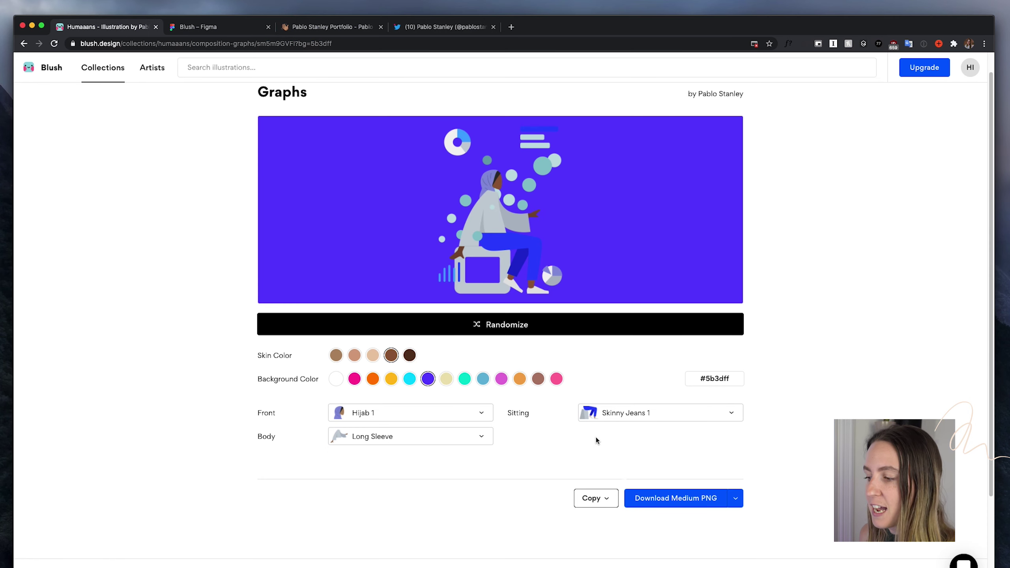
{"action": "left_click", "coordinate": [714, 502]}
Check the downloaded humaaans.png in Preview, then return to the Blush home page.
{"action": "left_click", "coordinate": [684, 565]}
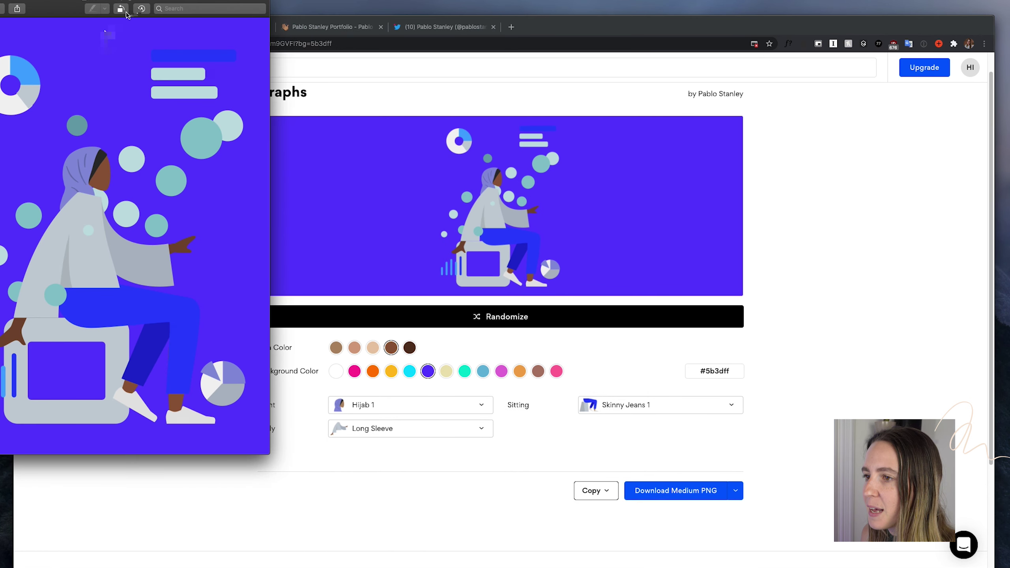
{"action": "left_click_drag", "start_coordinate": [127, 15], "coordinate": [265, 17]}
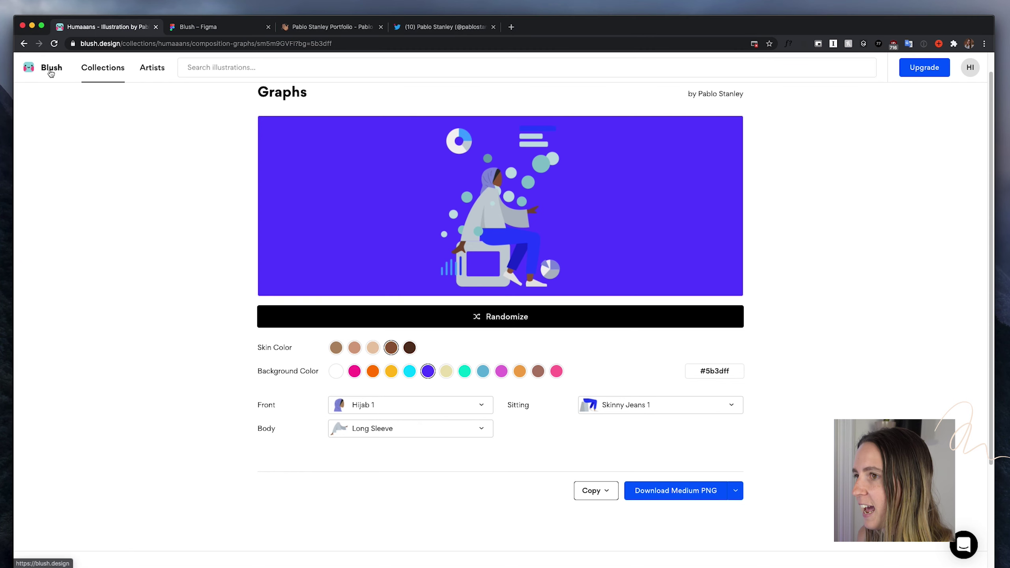
{"action": "left_click", "coordinate": [51, 72]}
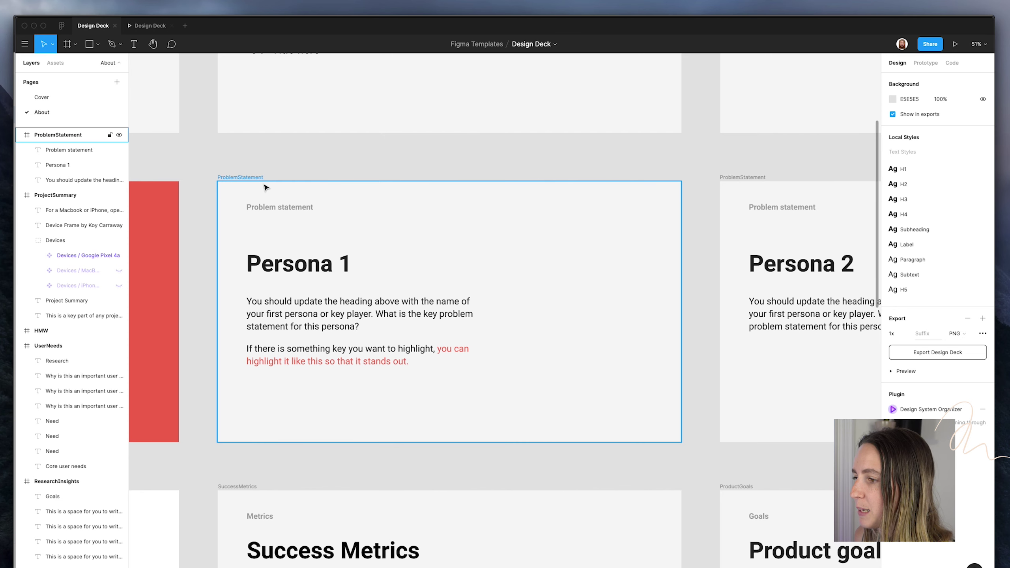
Select the Persona 1 slide frame and launch the Blush plugin.
{"action": "left_click", "coordinate": [266, 188]}
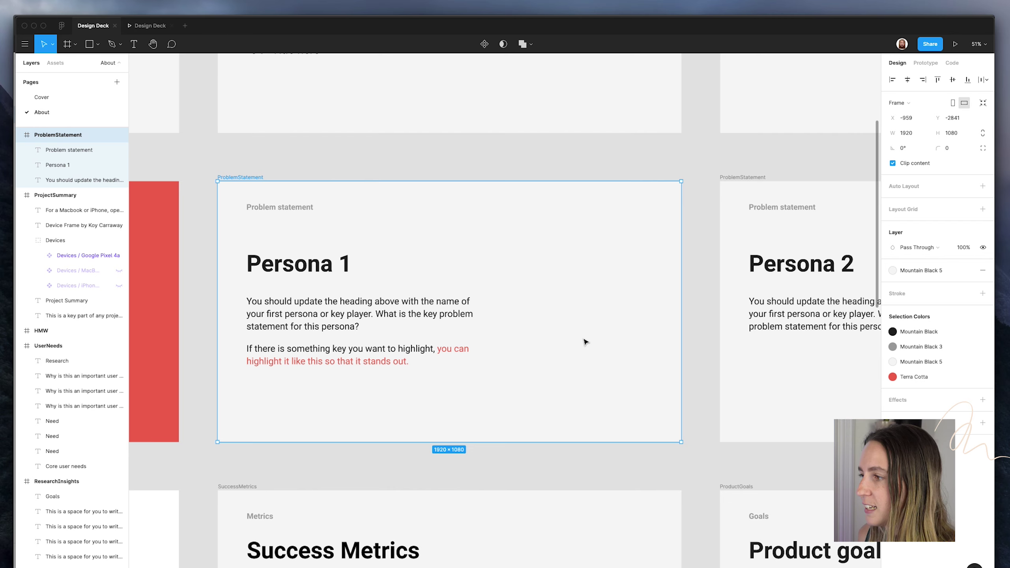
{"action": "left_click", "coordinate": [220, 0]}
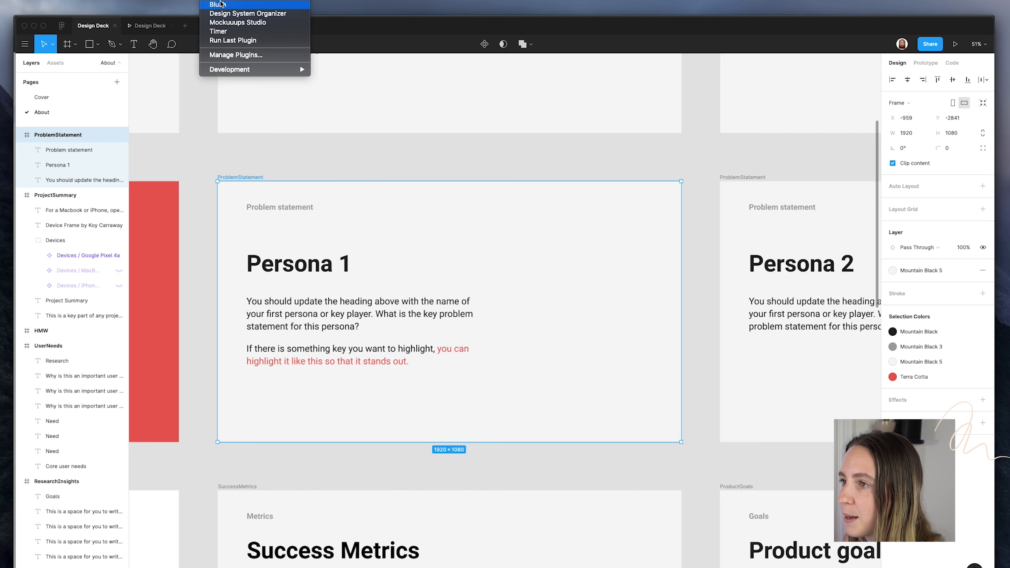
{"action": "left_click", "coordinate": [232, 6]}
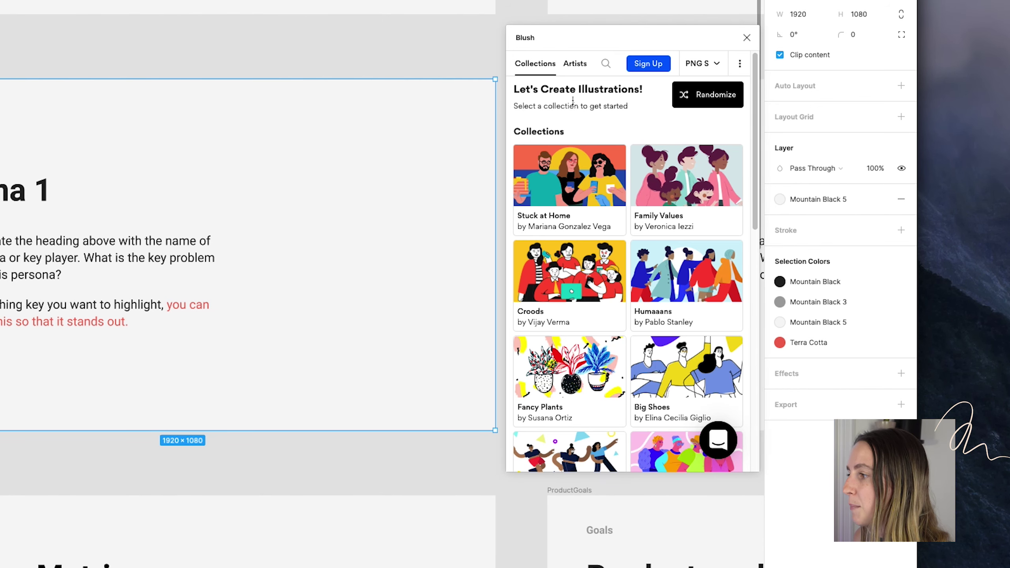
Insert an Open Figures Standing character, shrink it to about two-thirds, and randomize it.
{"action": "left_click", "coordinate": [567, 63]}
{"action": "left_click", "coordinate": [585, 352]}
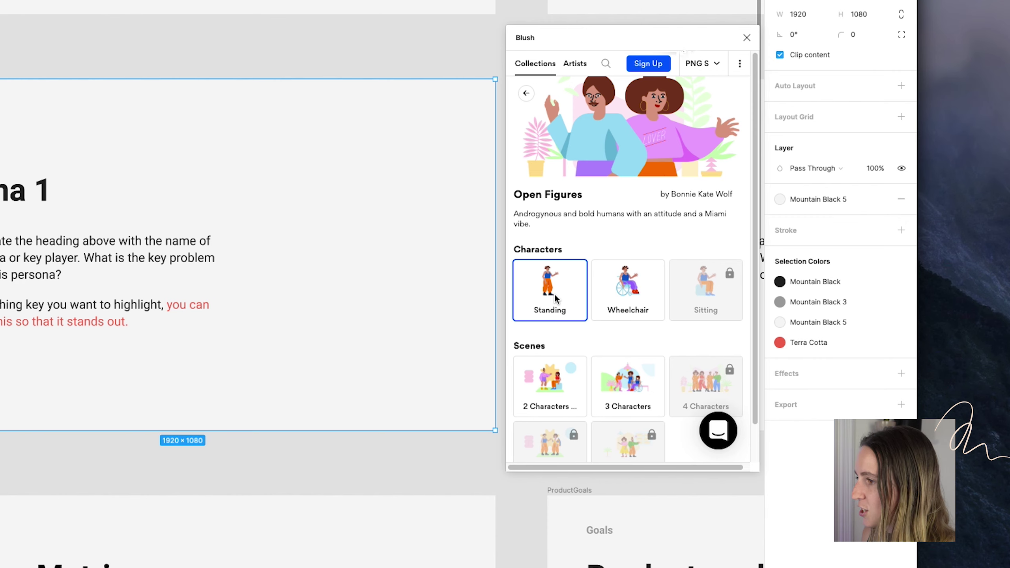
{"action": "left_click", "coordinate": [555, 295]}
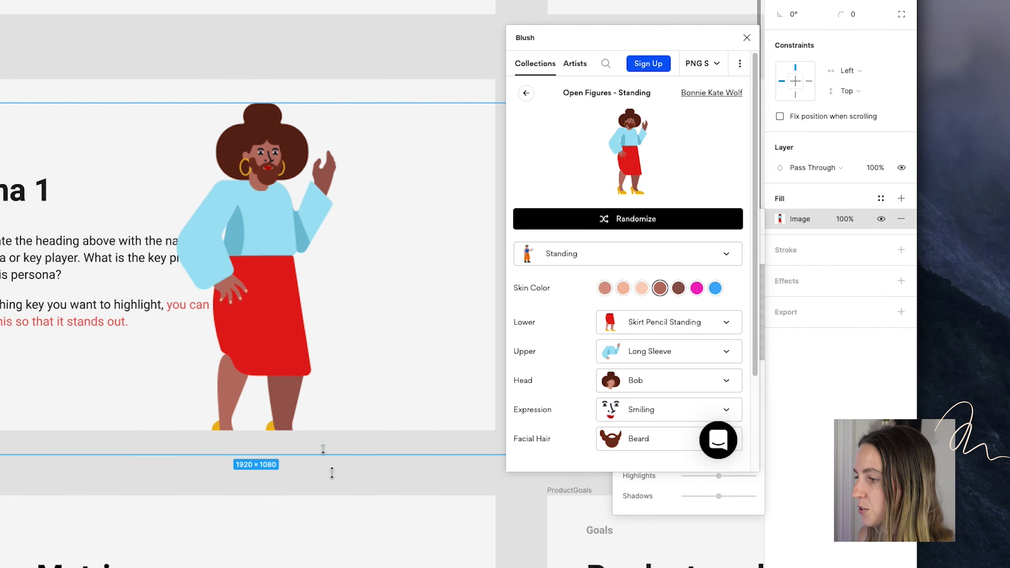
{"action": "left_click_drag", "start_coordinate": [332, 473], "coordinate": [303, 338]}
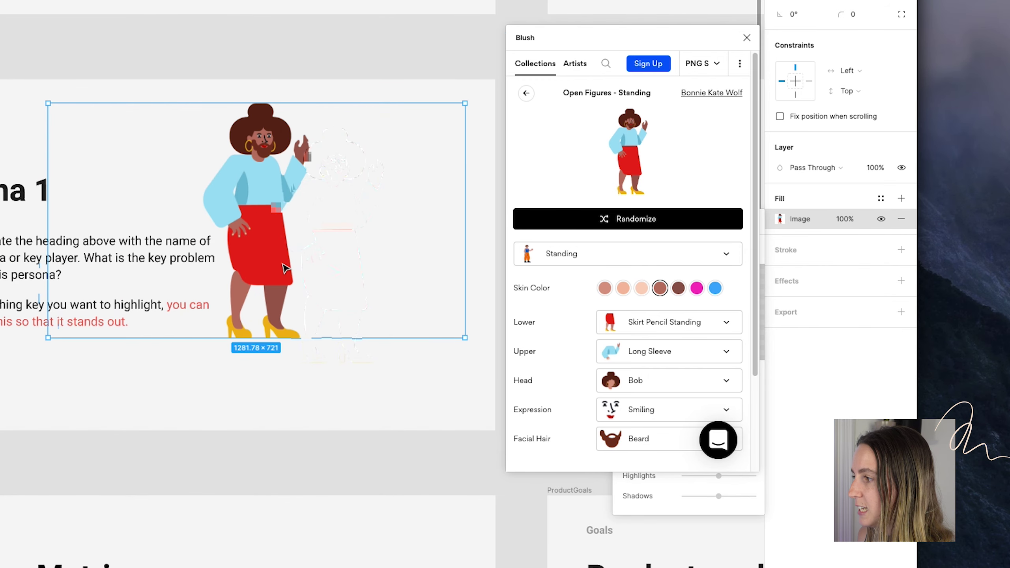
{"action": "left_click", "coordinate": [611, 223]}
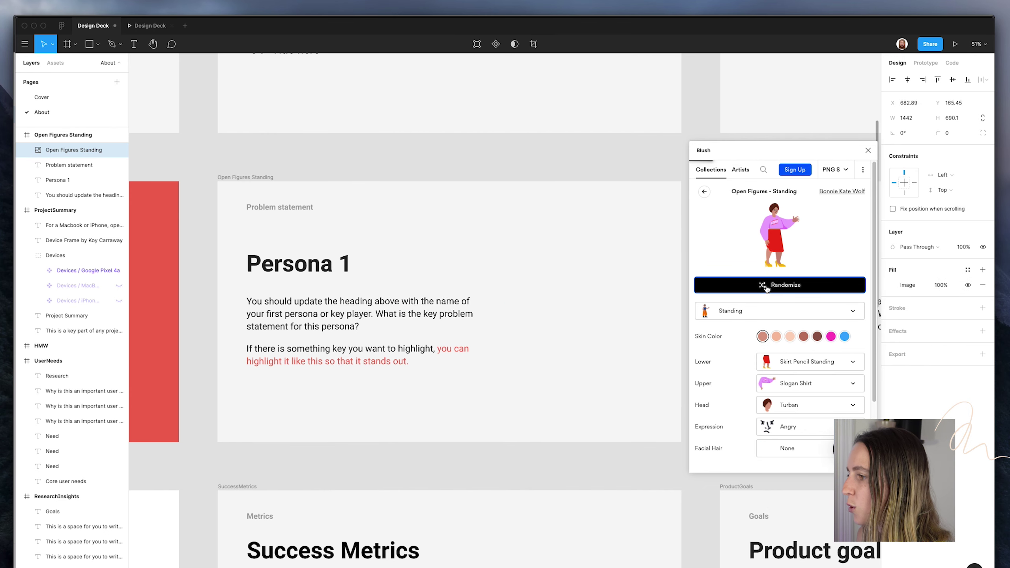
Re-randomize the character with pink skin, Capris walking and an Apologetic expression.
{"action": "left_click", "coordinate": [765, 287]}
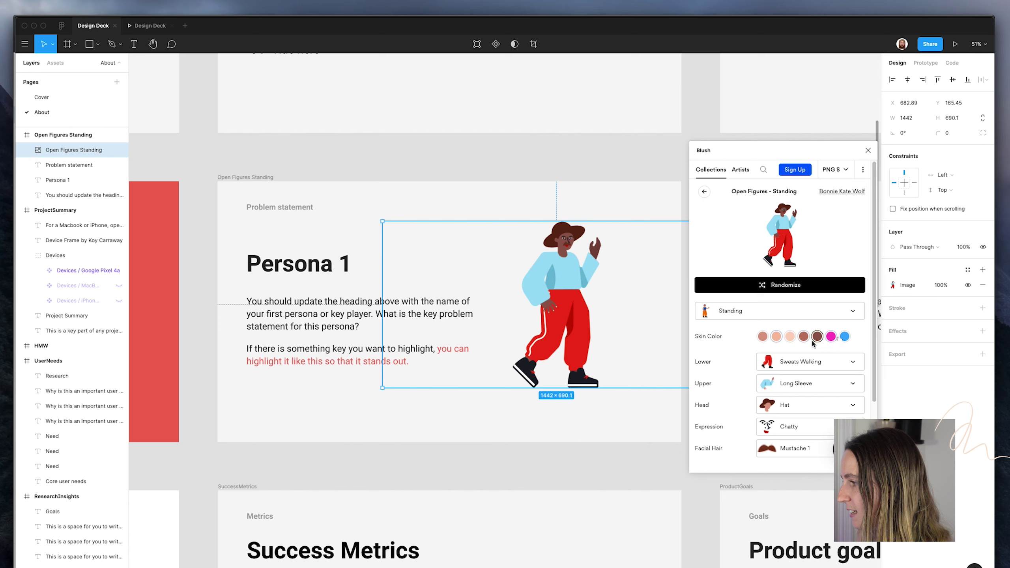
{"action": "left_click", "coordinate": [831, 337]}
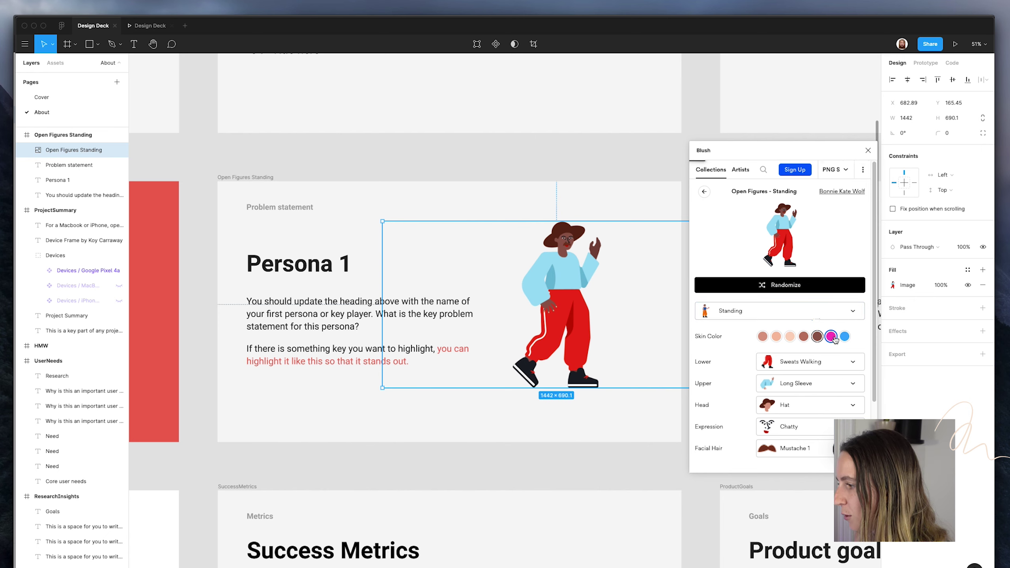
{"action": "left_click", "coordinate": [816, 362]}
{"action": "left_click", "coordinate": [799, 399]}
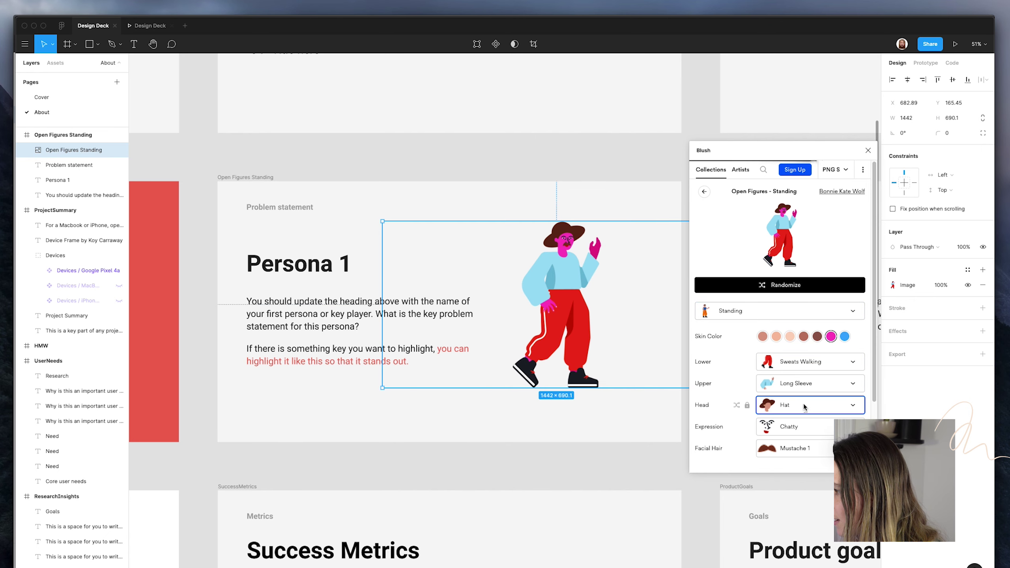
{"action": "scroll", "coordinate": [802, 414], "scroll_direction": "down", "scroll_amount": 1}
{"action": "left_click", "coordinate": [803, 415]}
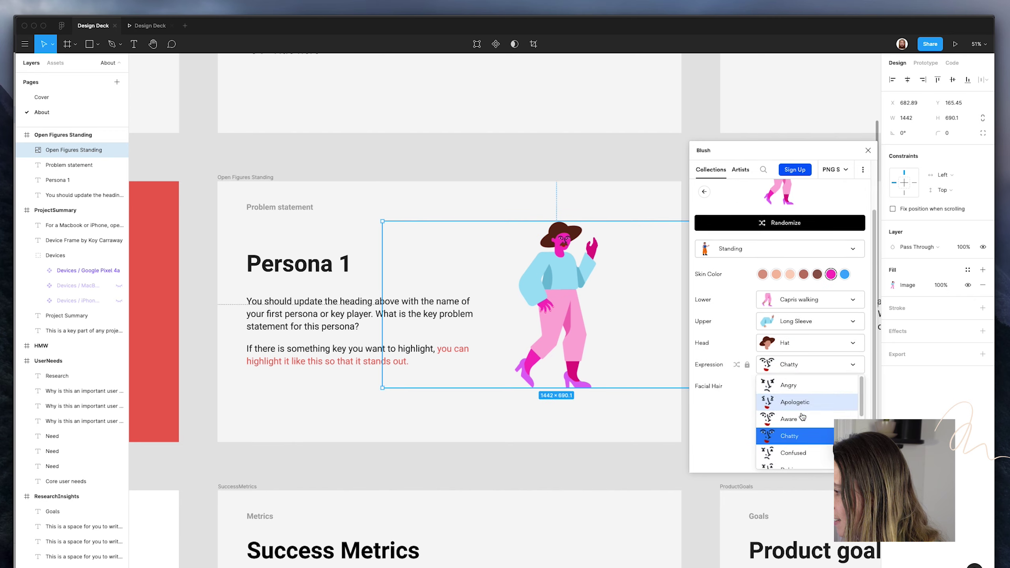
{"action": "left_click", "coordinate": [796, 412]}
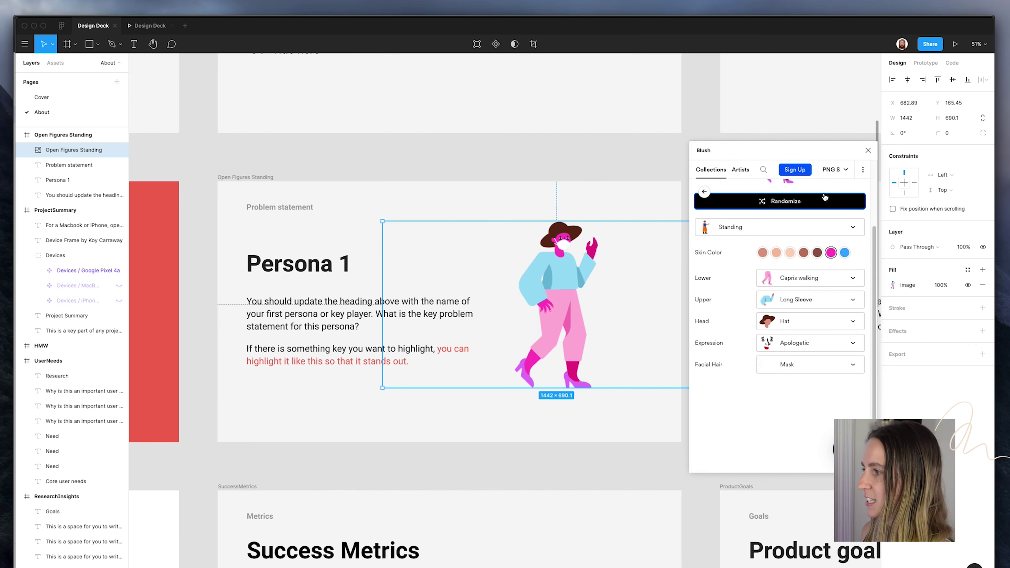
Keep PNG Small as the export format, close Blush and deselect the illustration.
{"action": "left_click", "coordinate": [842, 170]}
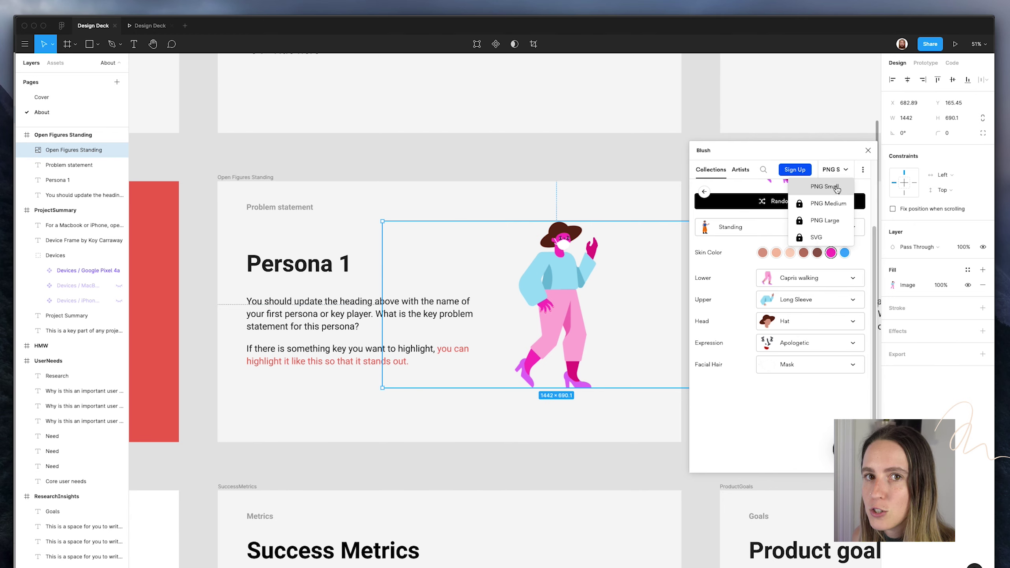
{"action": "left_click", "coordinate": [825, 187]}
{"action": "left_click", "coordinate": [835, 170]}
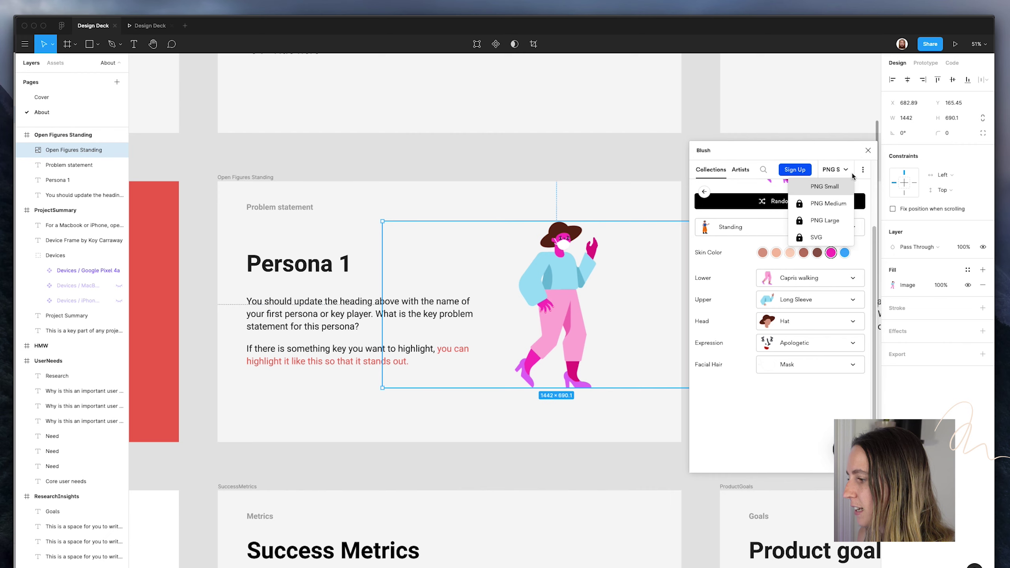
{"action": "left_click", "coordinate": [869, 149]}
{"action": "key", "text": "Escape"}
{"action": "scroll", "coordinate": [561, 307], "scroll_direction": "up", "scroll_amount": 10}
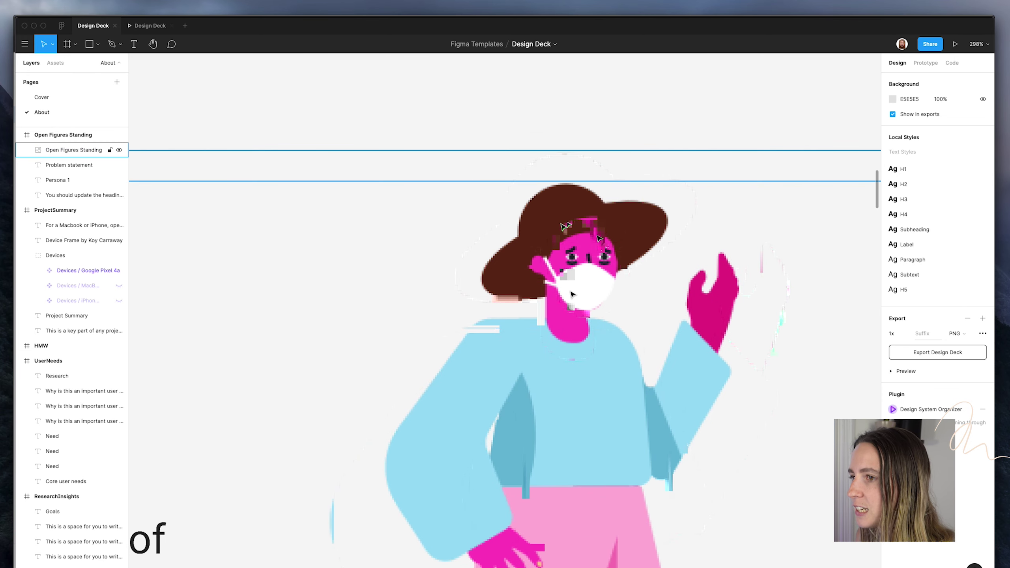
{"action": "left_click", "coordinate": [115, 156]}
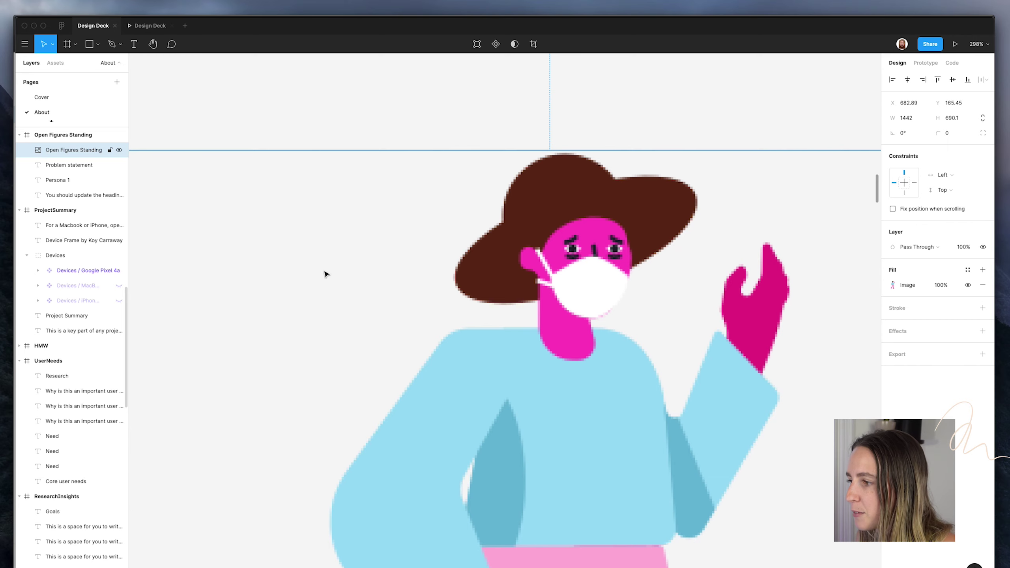
{"action": "scroll", "coordinate": [451, 300], "scroll_direction": "down", "scroll_amount": 3}
{"action": "key", "text": "Escape"}
{"action": "scroll", "coordinate": [451, 299], "scroll_direction": "down", "scroll_amount": 5}
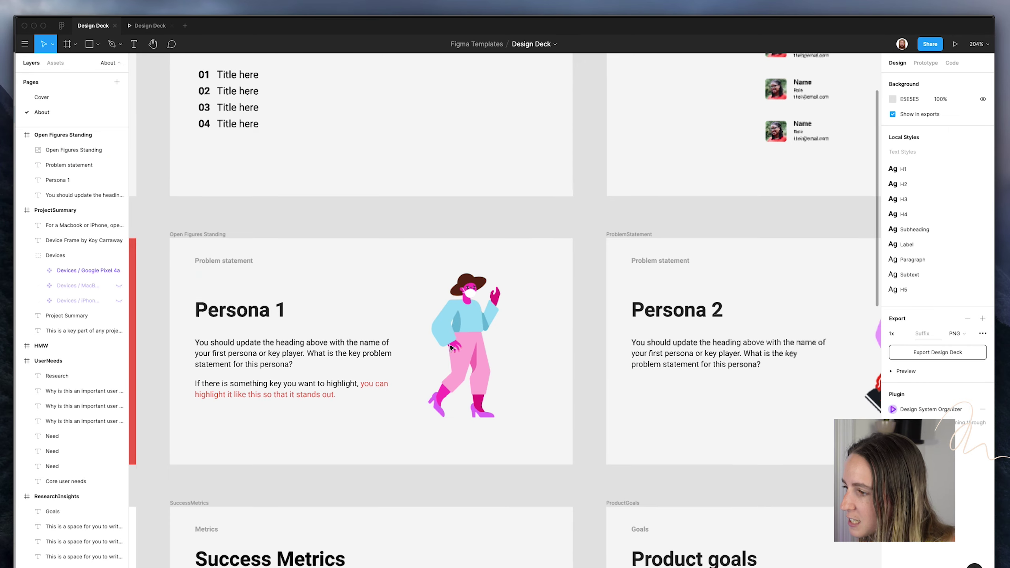
{"action": "left_click", "coordinate": [500, 324]}
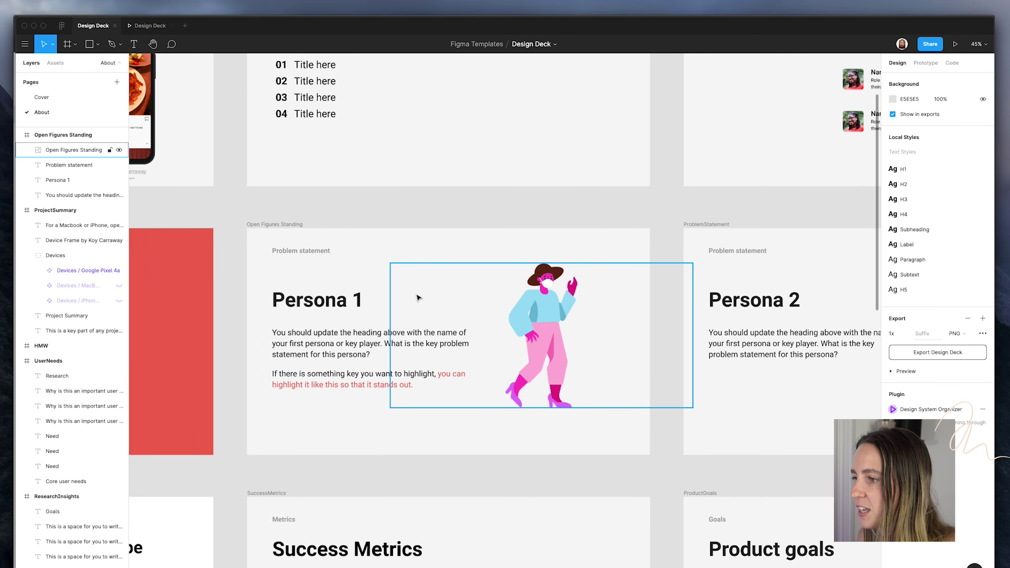
{"action": "left_click", "coordinate": [354, 225]}
{"action": "scroll", "coordinate": [412, 217], "scroll_direction": "left", "scroll_amount": 2}
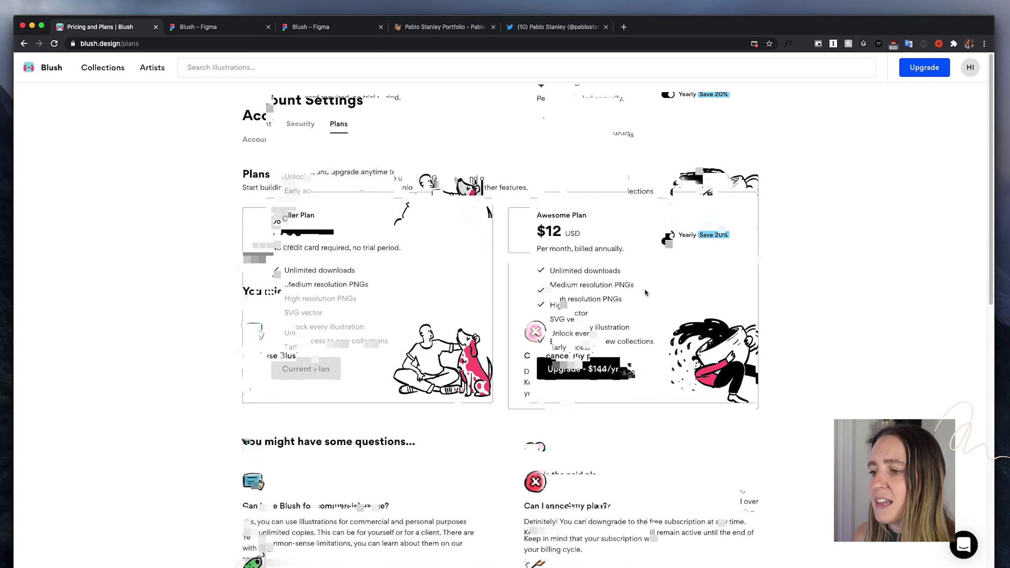
{"action": "scroll", "coordinate": [645, 289], "scroll_direction": "down", "scroll_amount": 5}
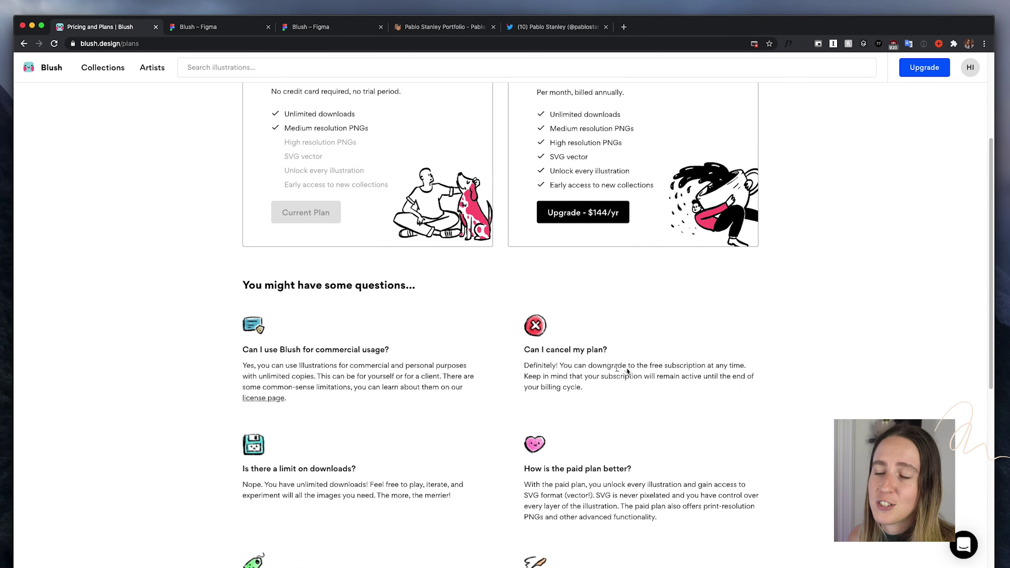
{"action": "scroll", "coordinate": [421, 412], "scroll_direction": "down", "scroll_amount": 3}
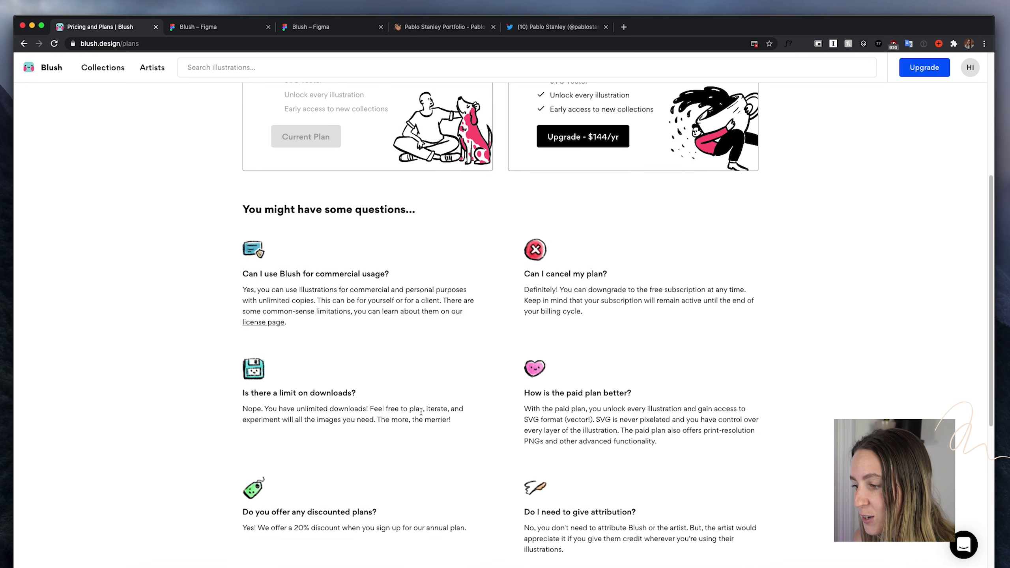
{"action": "scroll", "coordinate": [421, 413], "scroll_direction": "down", "scroll_amount": 1}
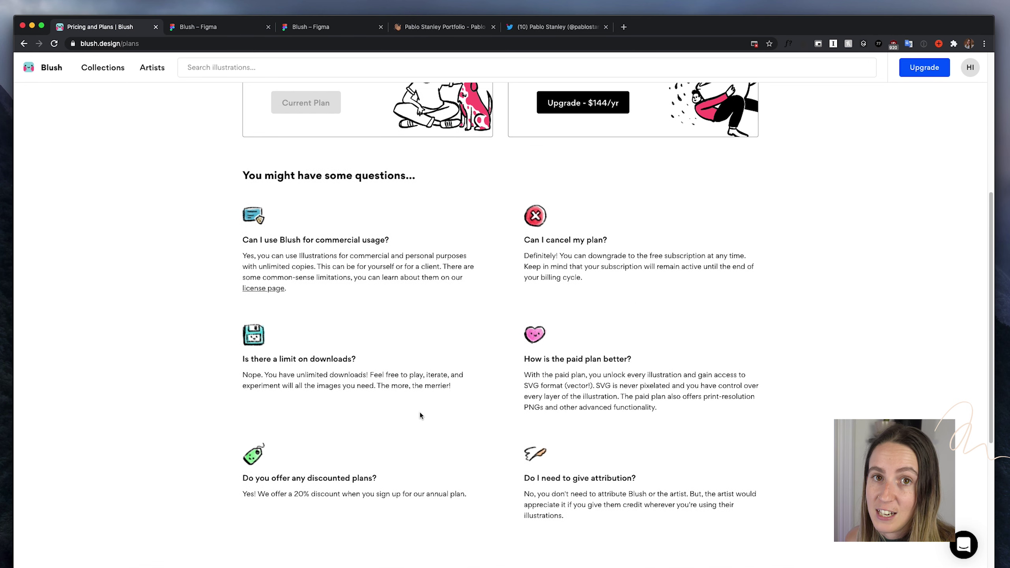